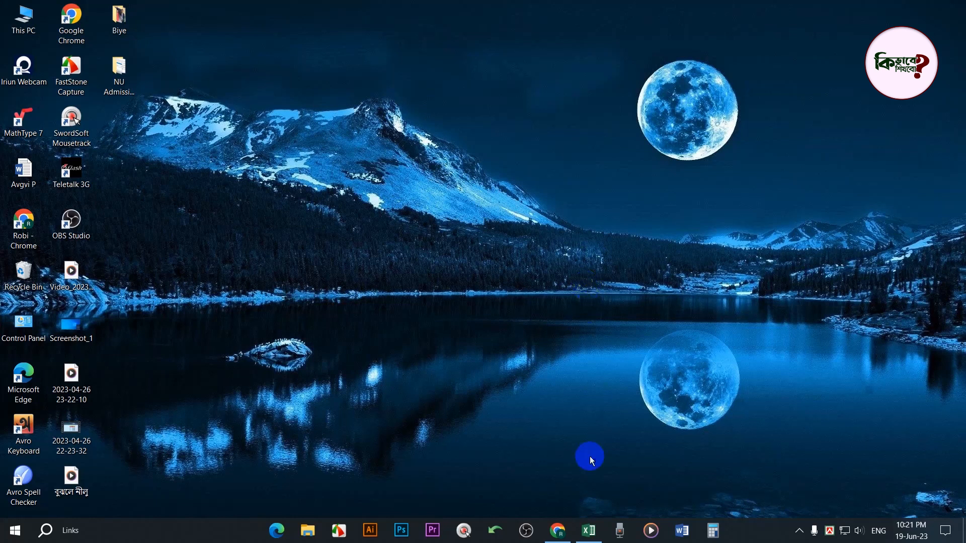
Switch to the Book1 workbook in Excel and look over the customer list on Sheet3 from its first to its last row
click(588, 530)
scroll(459, 266, up, 6)
scroll(459, 266, up, 16)
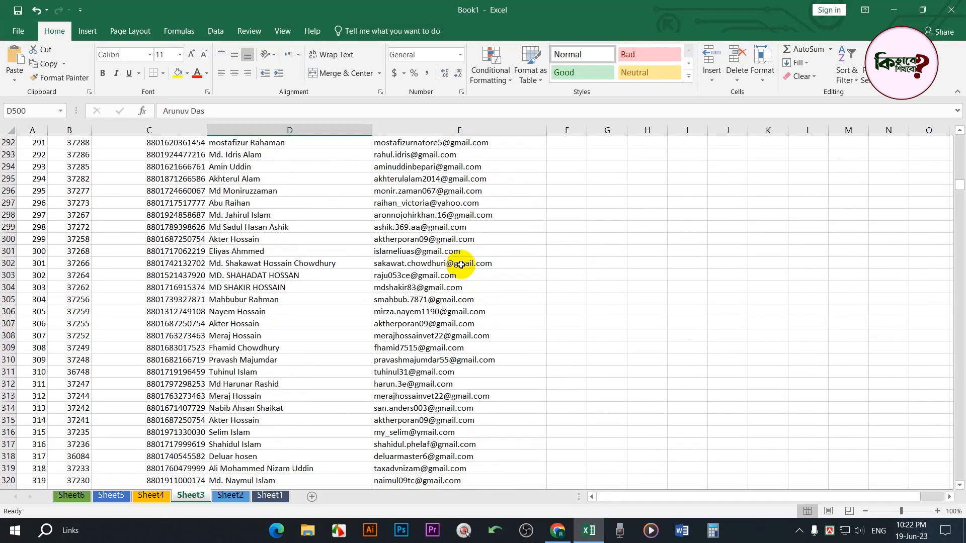
key(ctrl+Home)
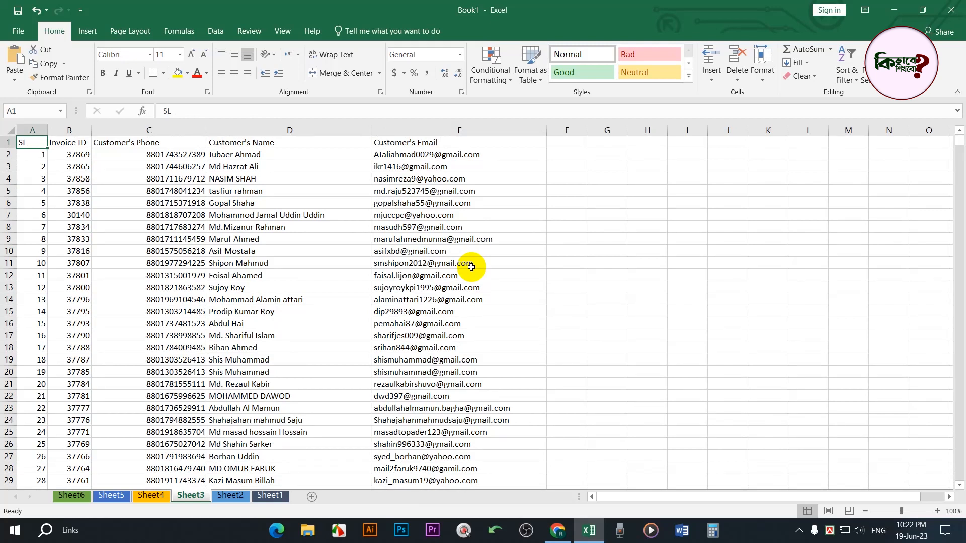
key(ctrl+End)
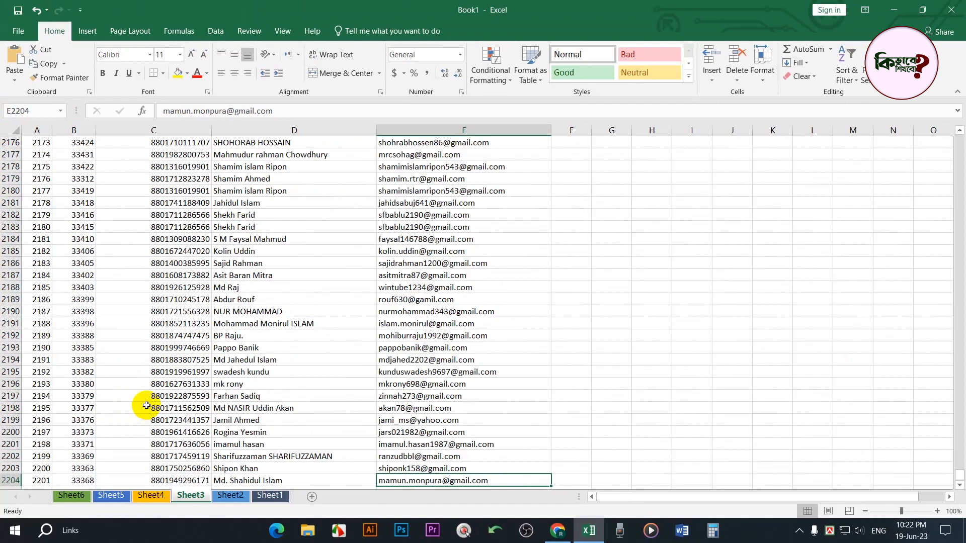
key(ctrl+Home)
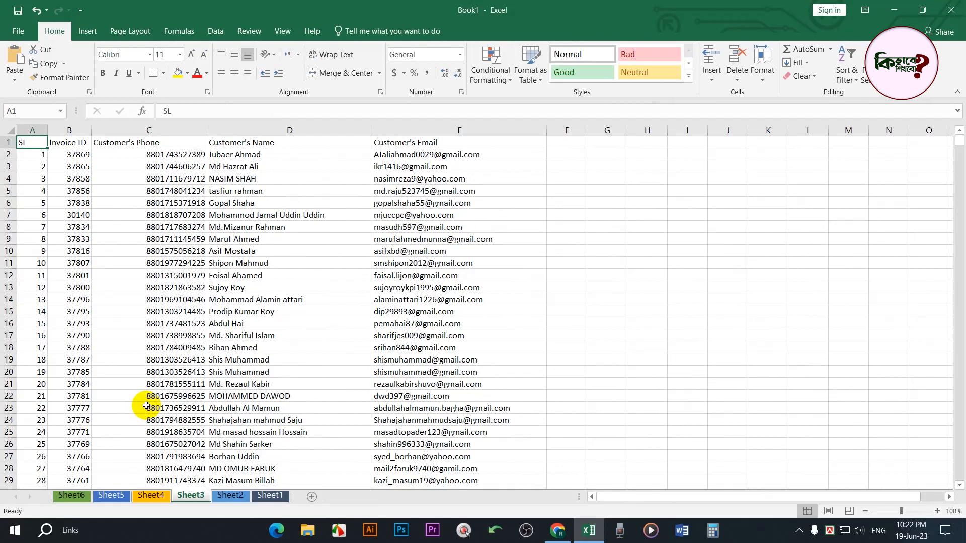
click(446, 124)
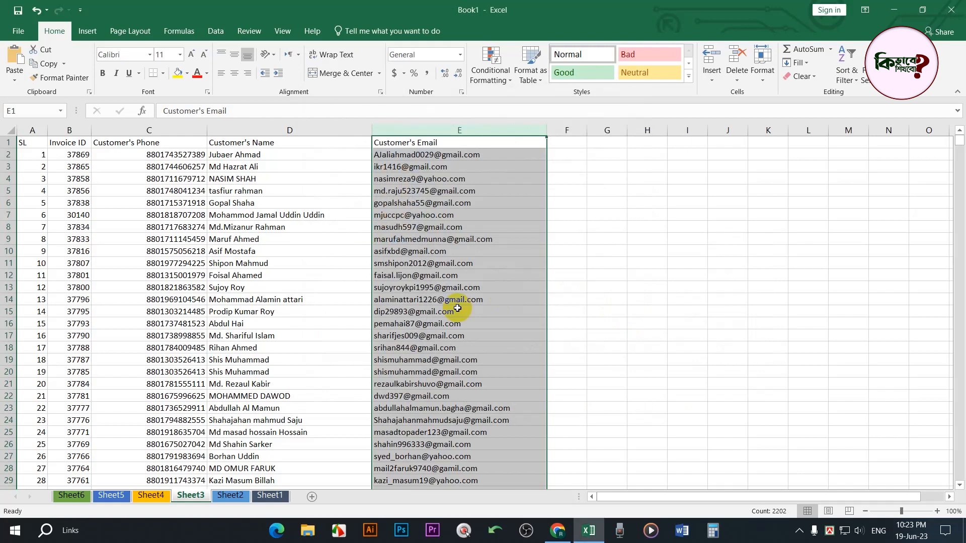
key(ctrl+h)
drag(591, 265, 483, 220)
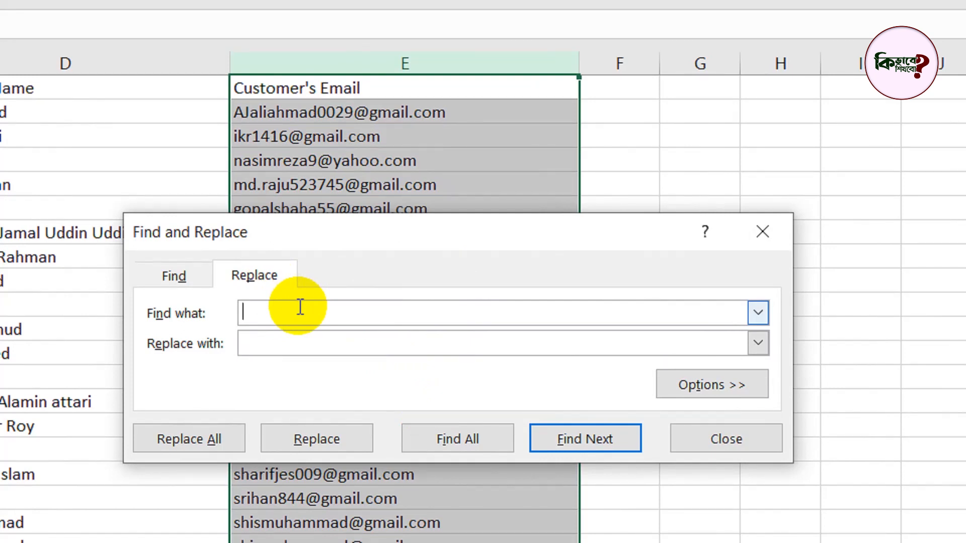
text(@yahoo.com)
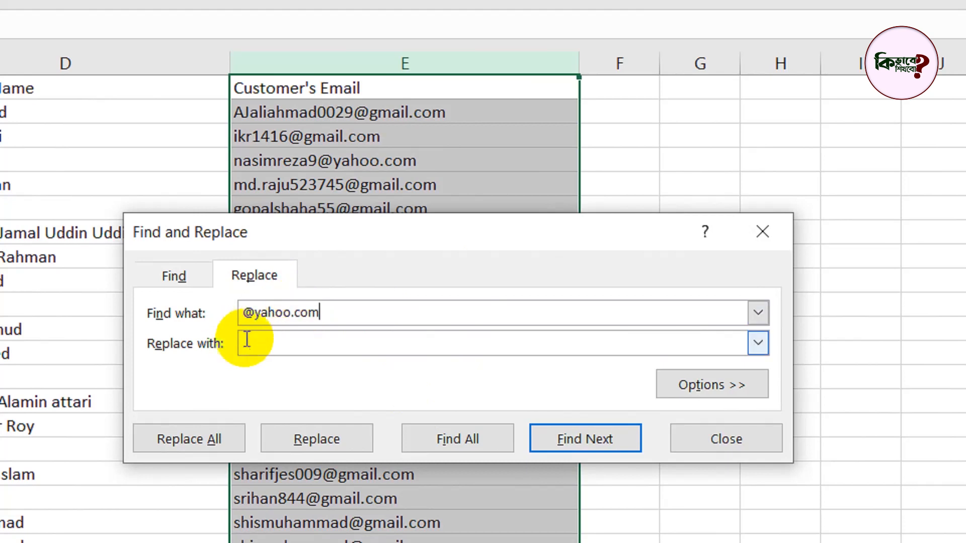
drag(353, 310, 221, 310)
key(ctrl+c)
click(281, 346)
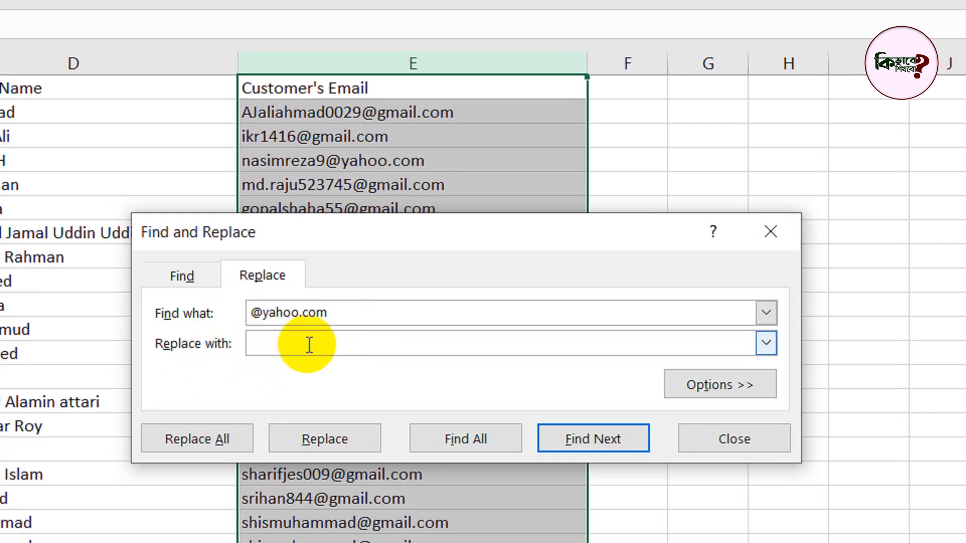
key(ctrl+v)
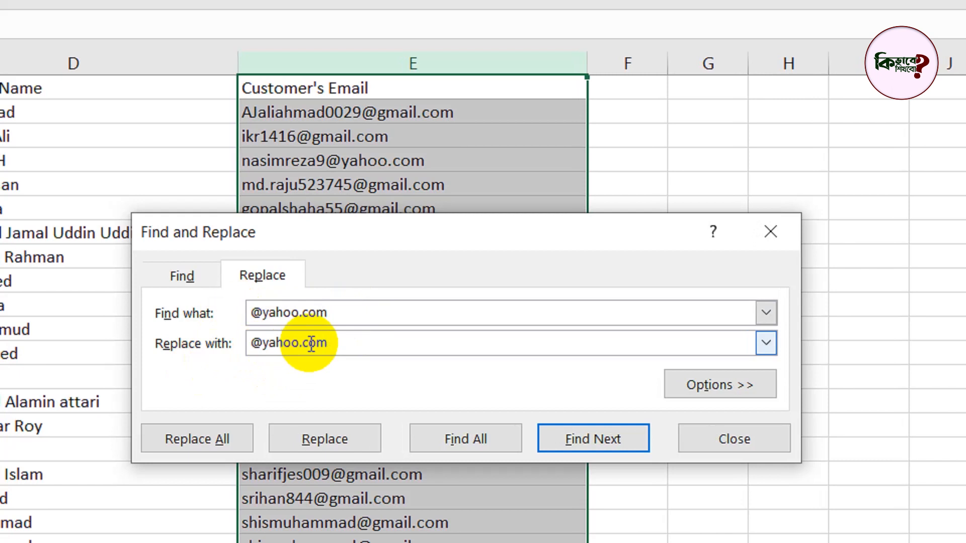
Give the replacement format a yellow background fill in the expanded find-and-replace options
click(713, 384)
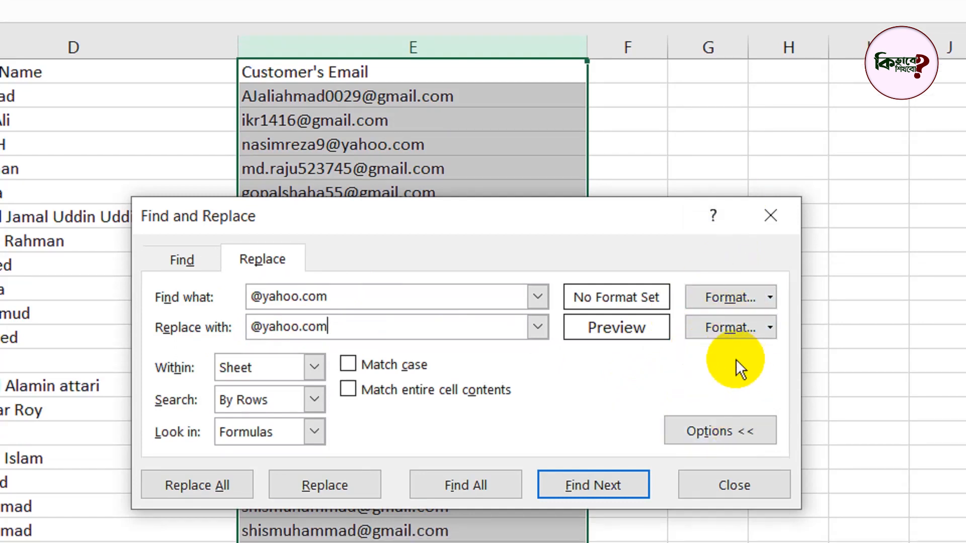
click(758, 326)
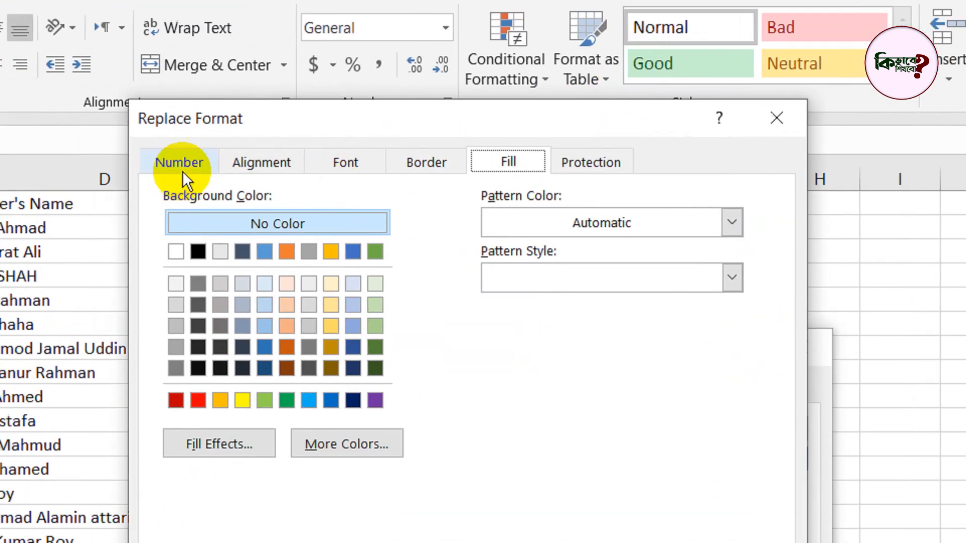
click(144, 121)
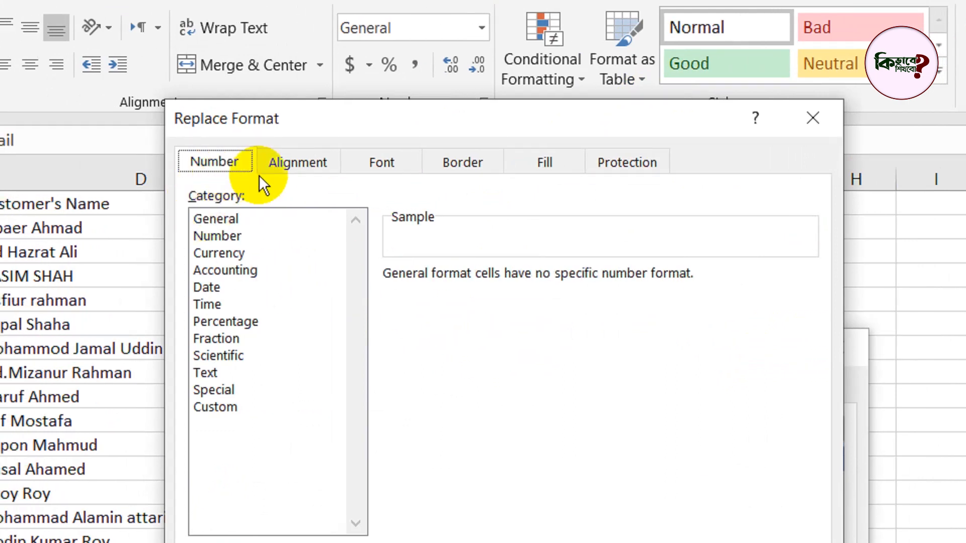
click(546, 166)
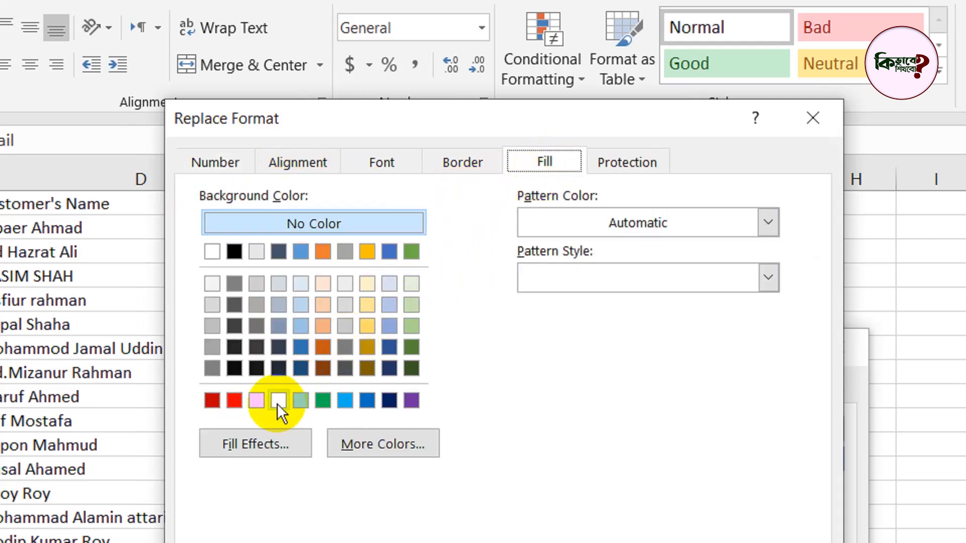
click(277, 403)
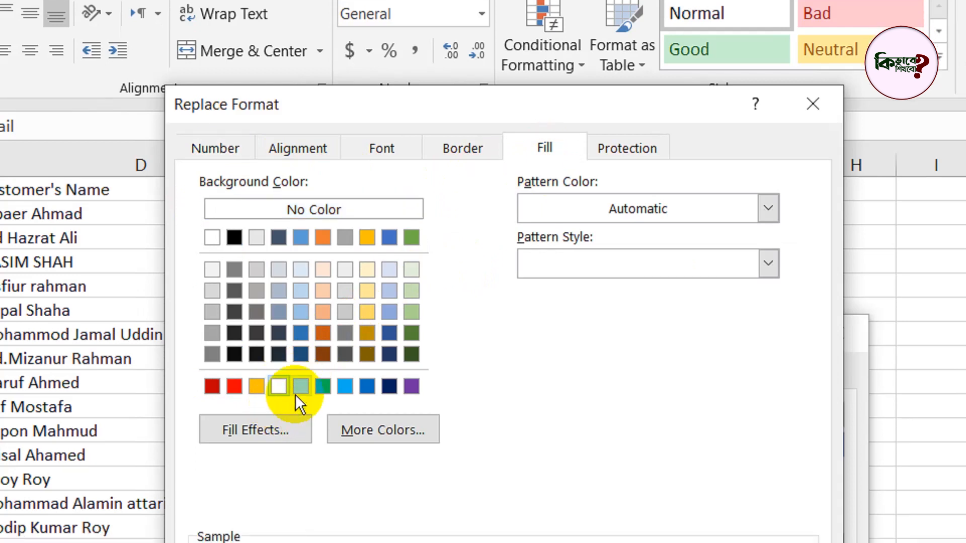
Set the replacement format's font style to Bold and apply the format settings
click(399, 157)
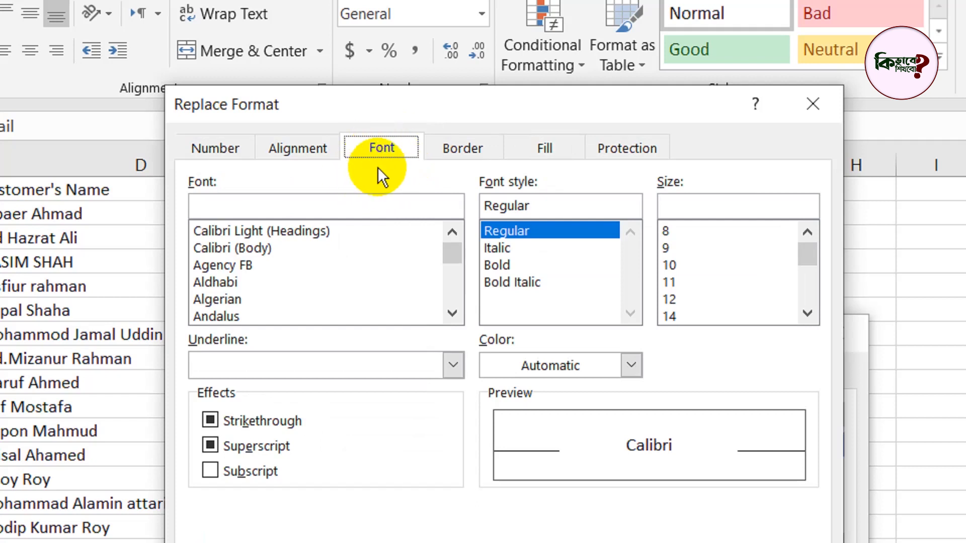
click(509, 266)
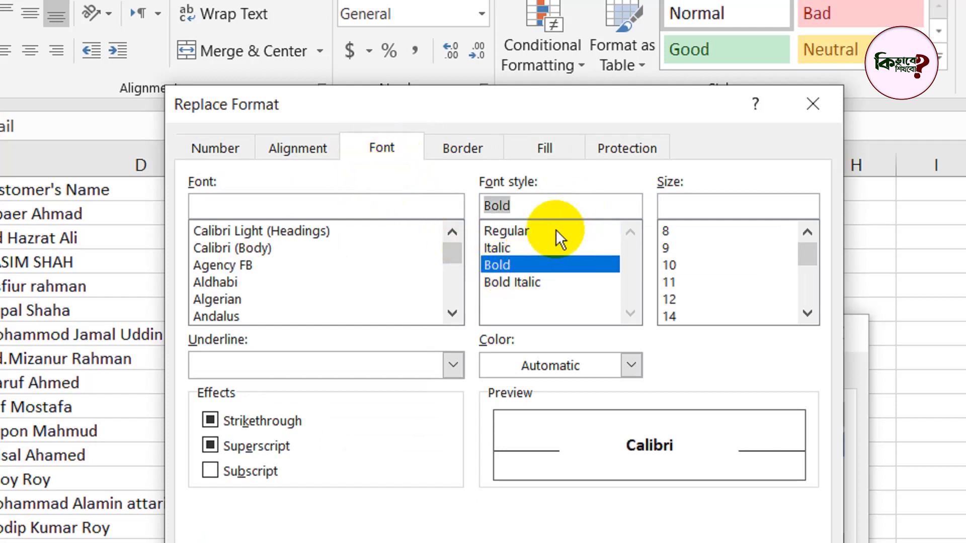
click(316, 210)
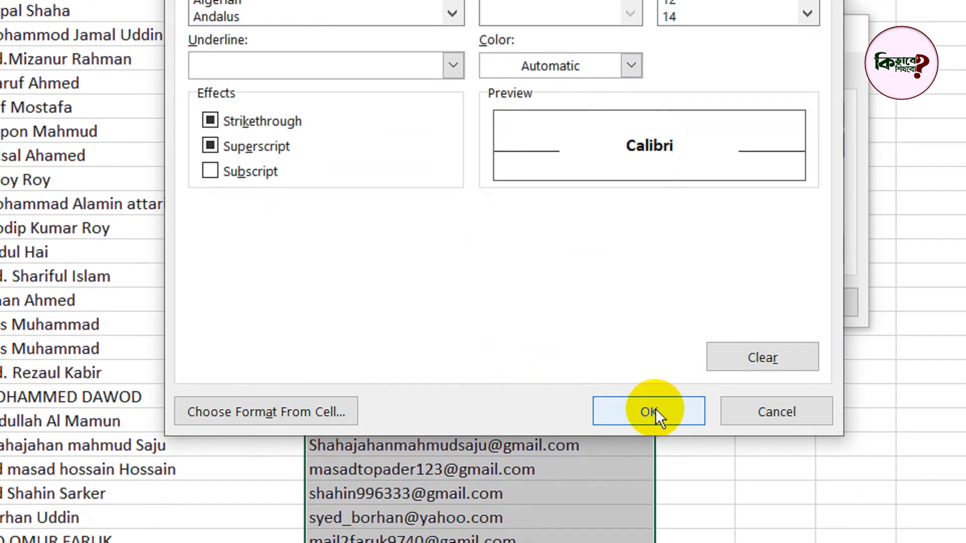
click(654, 409)
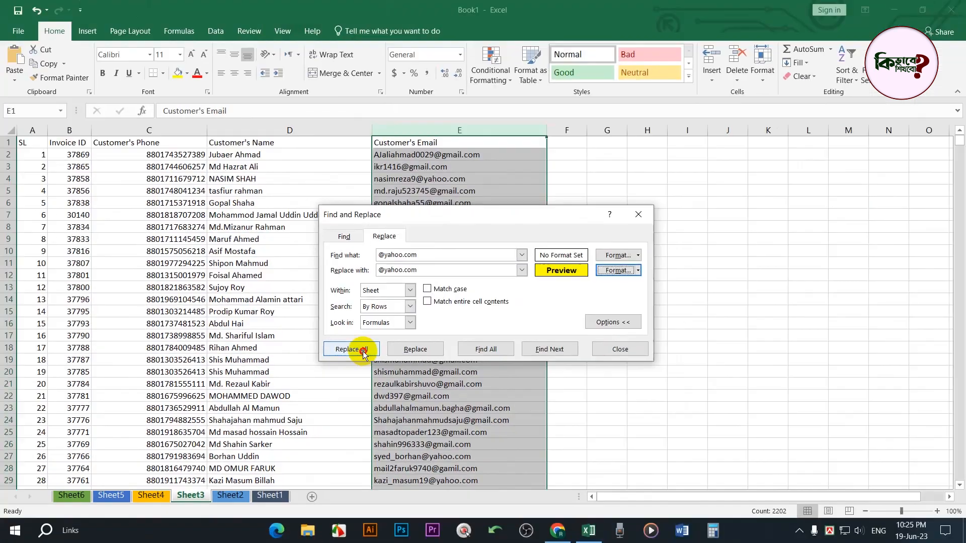
click(363, 351)
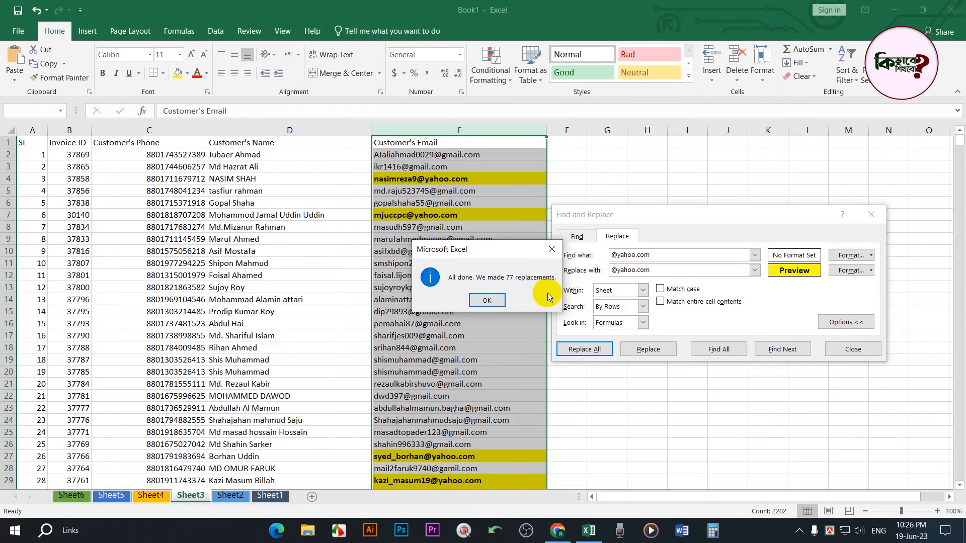
click(484, 300)
click(861, 351)
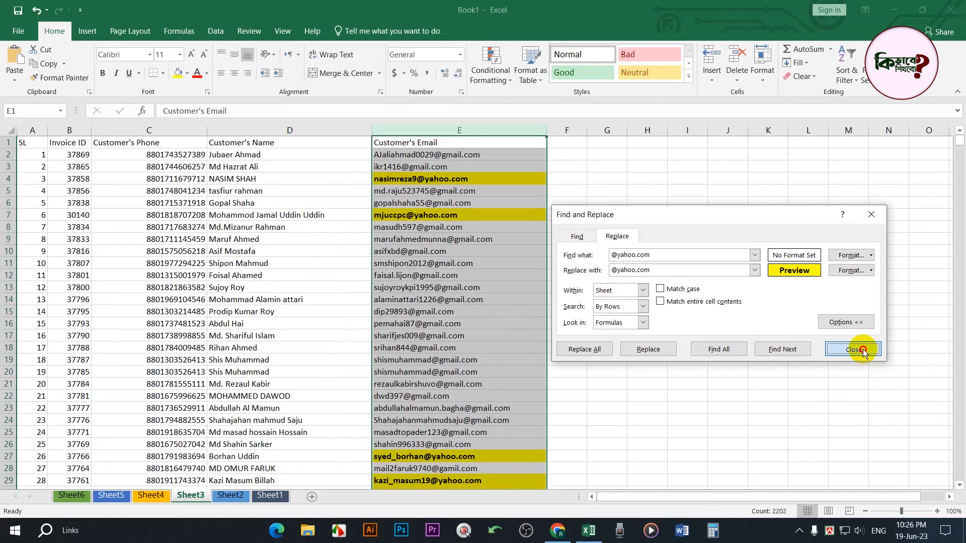
click(439, 285)
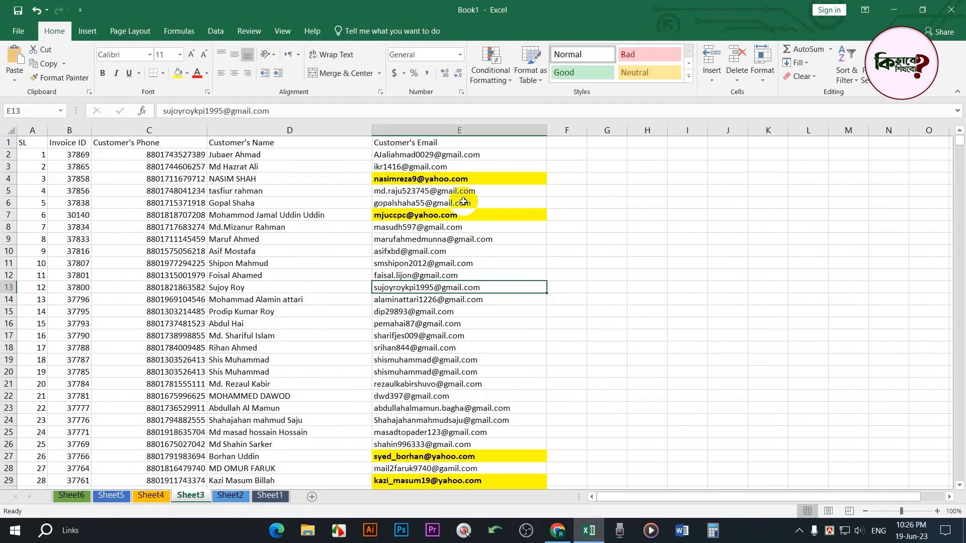
Examine the Customer's Email column down the customer list for the highlighted Yahoo addresses
click(416, 123)
click(425, 144)
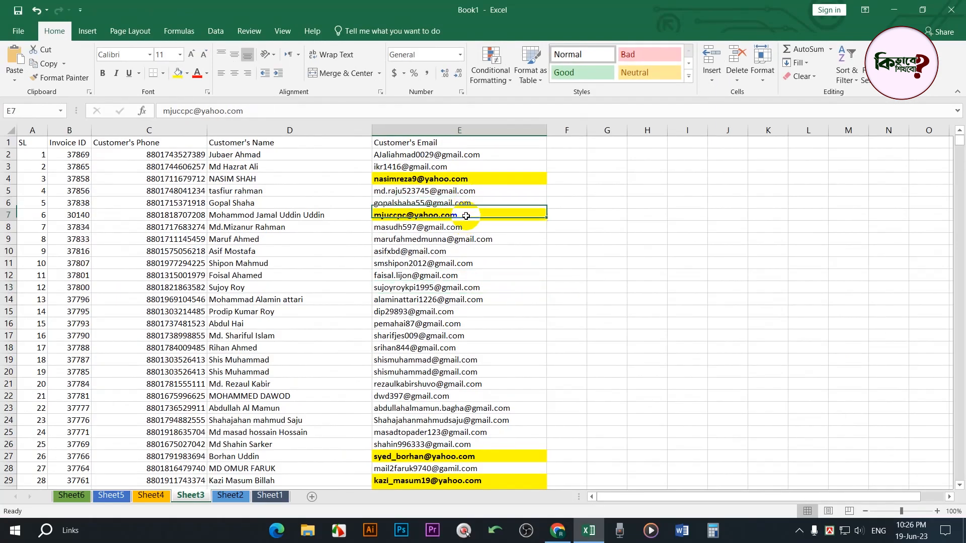
scroll(481, 301, down, 15)
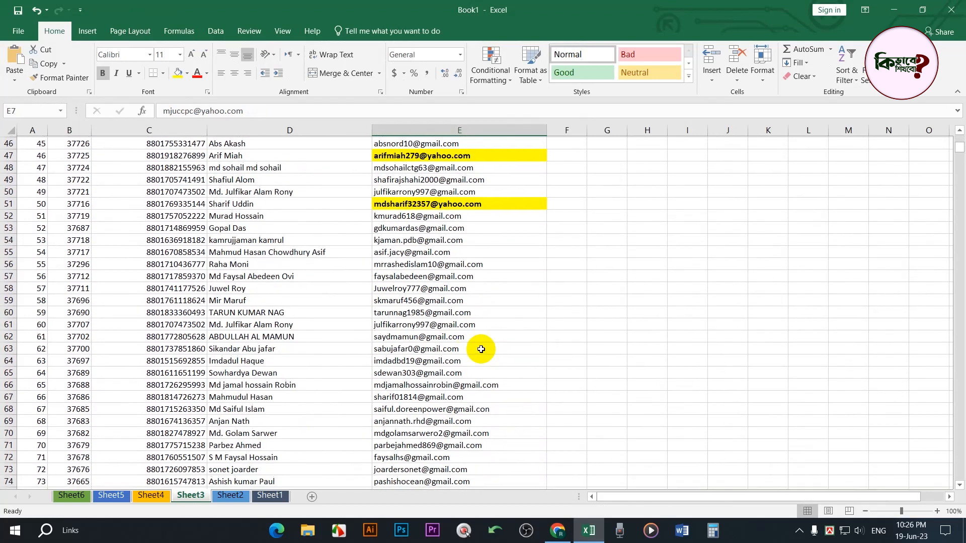
scroll(481, 349, down, 17)
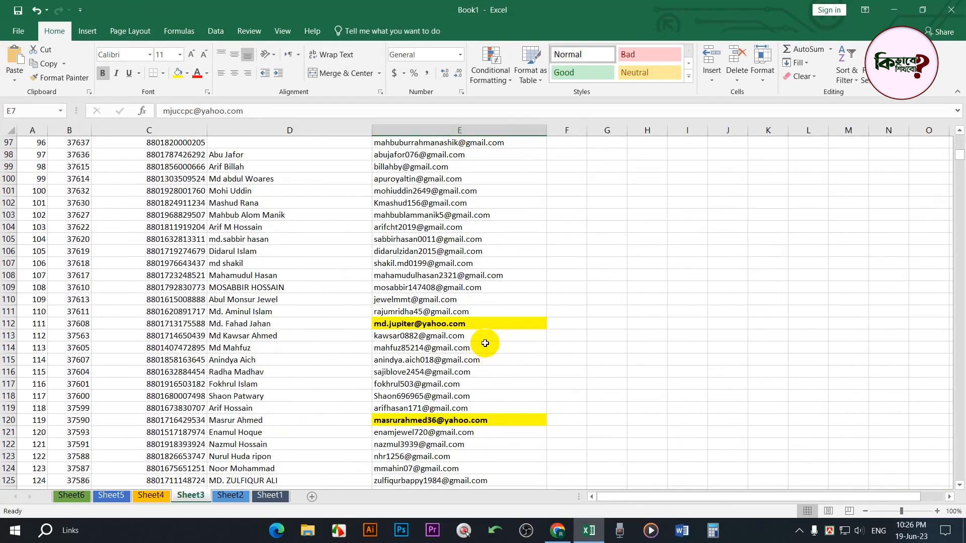
scroll(481, 350, down, 4)
scroll(486, 340, down, 7)
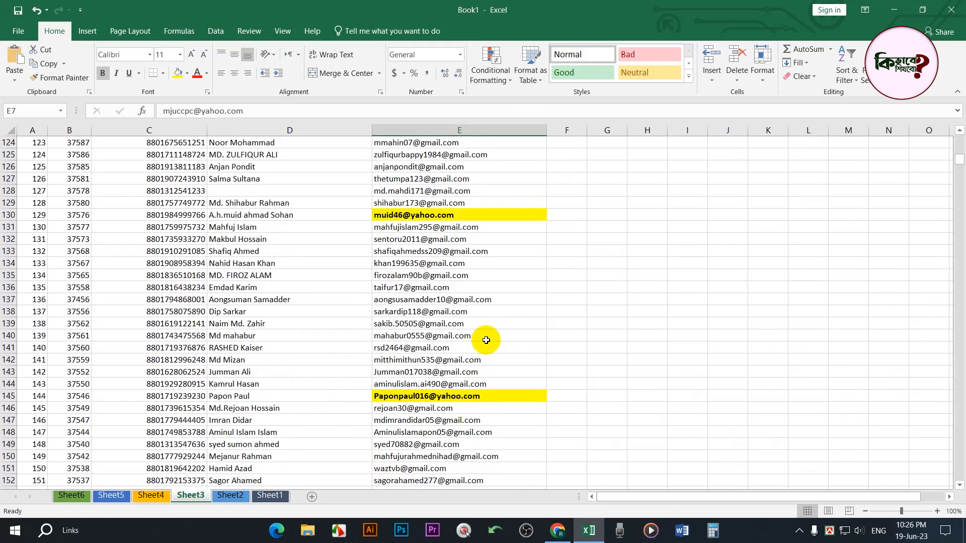
scroll(486, 340, down, 5)
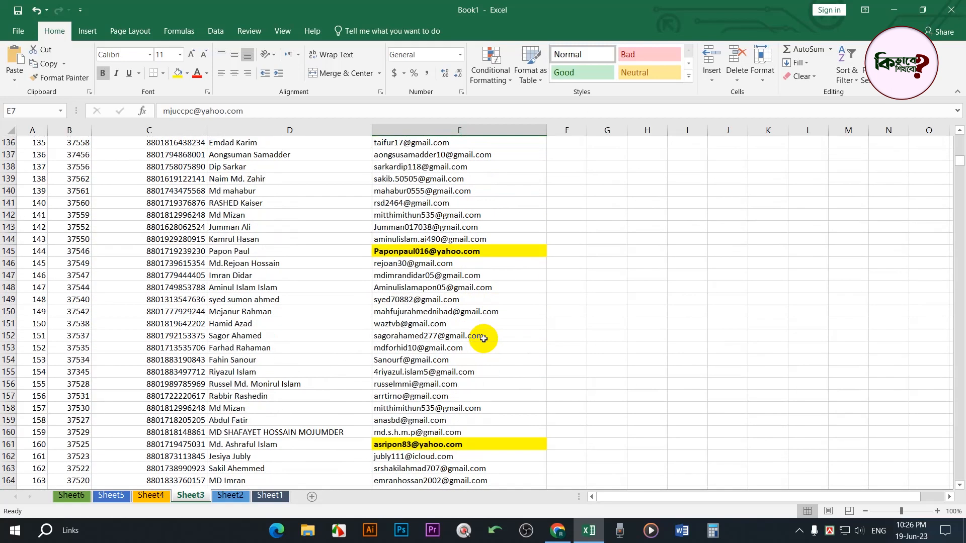
scroll(487, 336, down, 1)
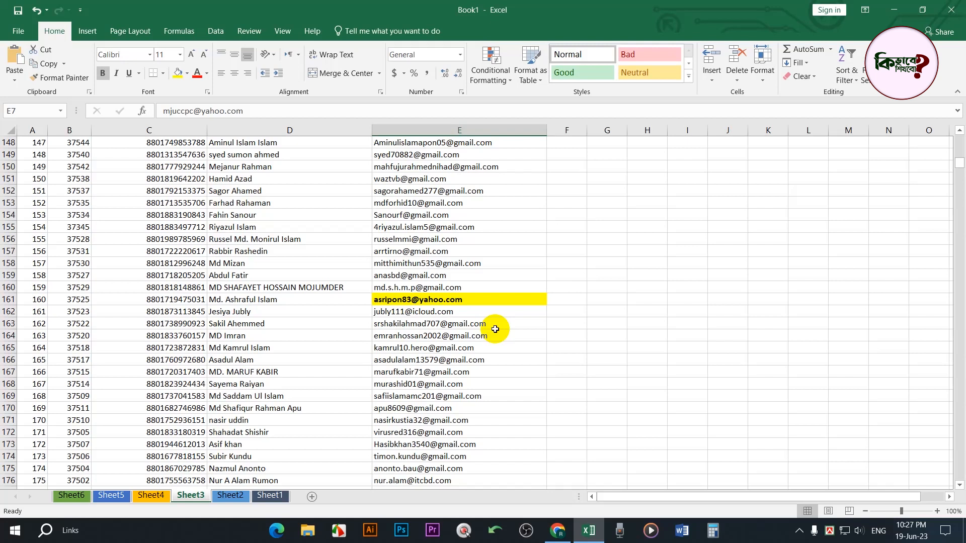
scroll(495, 329, down, 9)
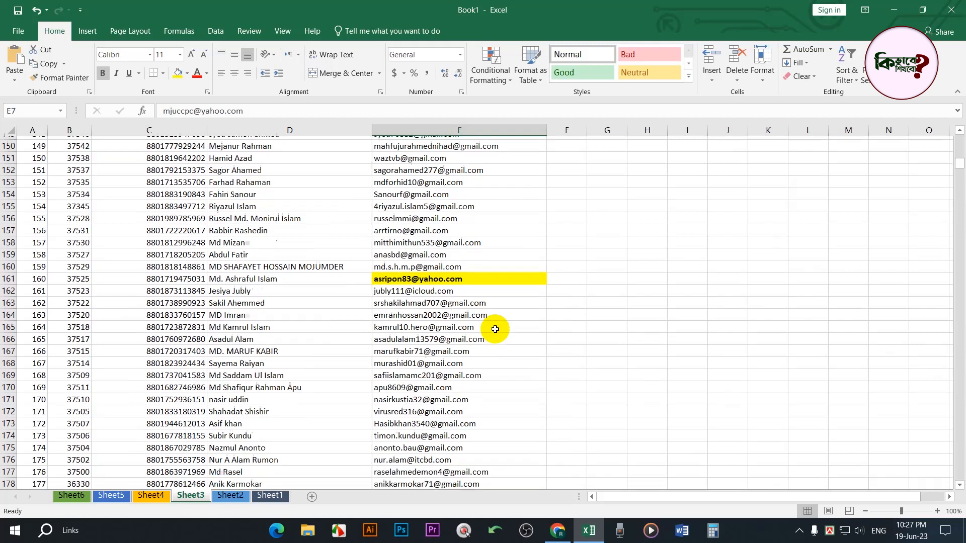
scroll(495, 329, down, 1)
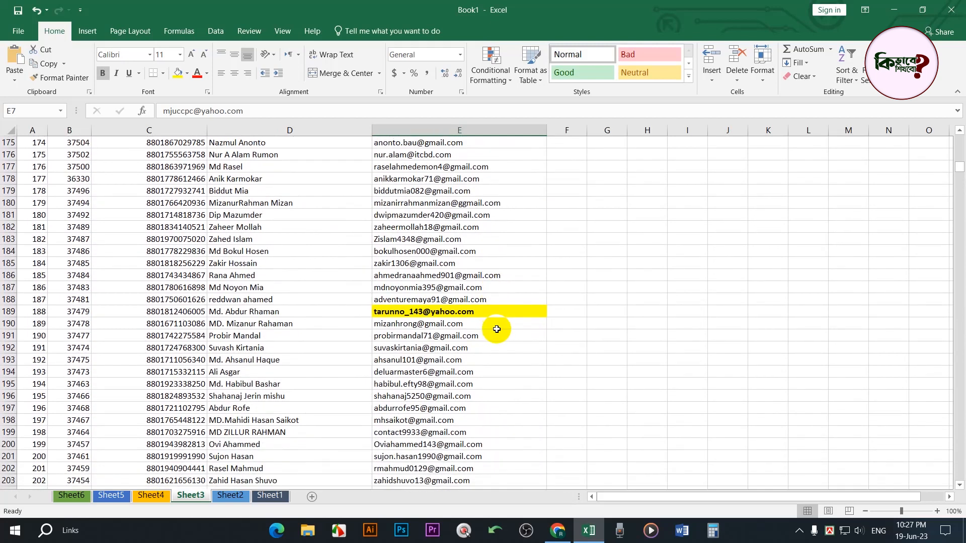
scroll(497, 332, down, 4)
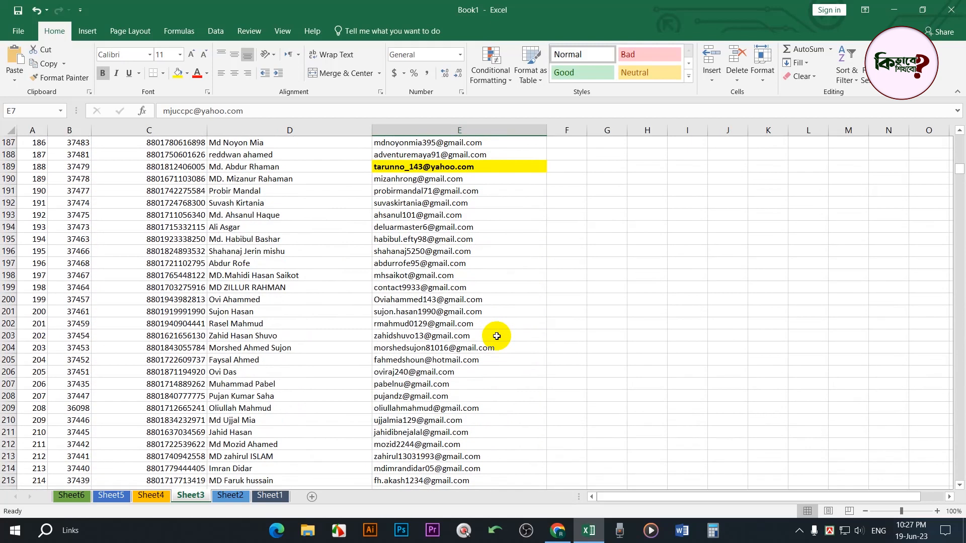